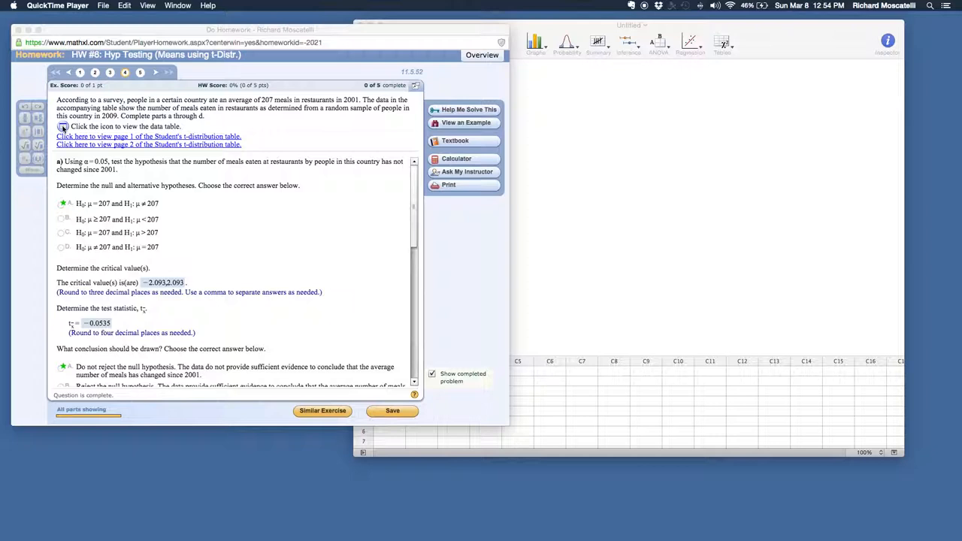
Open the homework question's data table and copy it to the clipboard in space delimited format
left_click(62, 128)
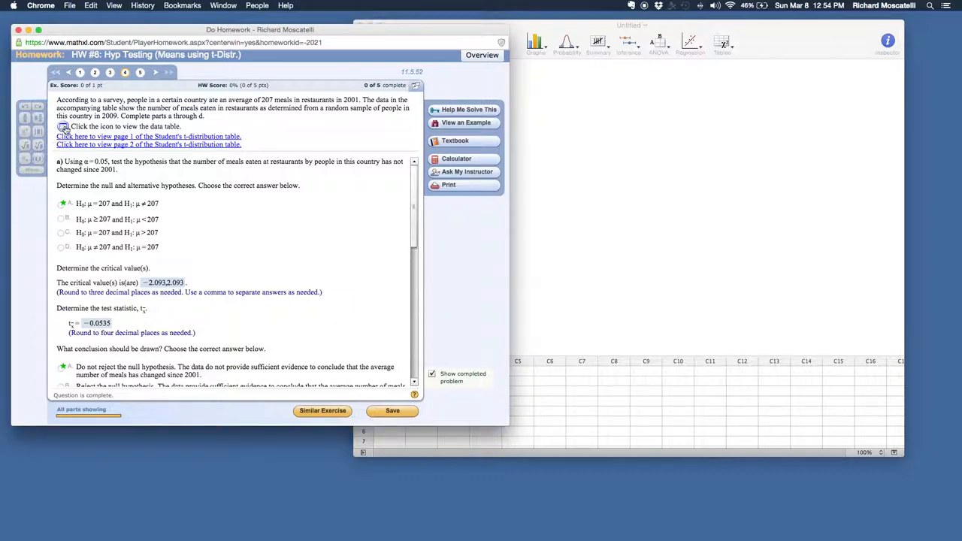
left_click(64, 127)
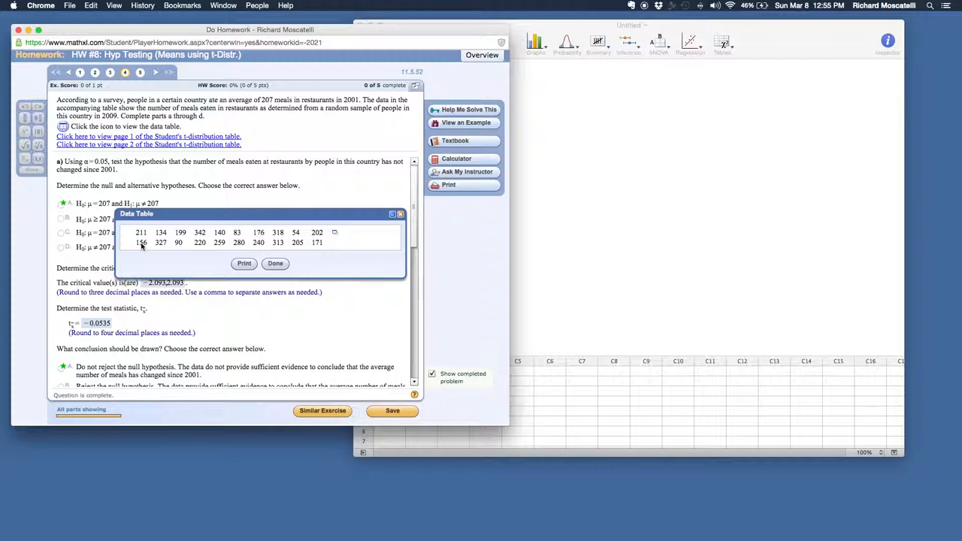
left_click(336, 236)
left_click(336, 236)
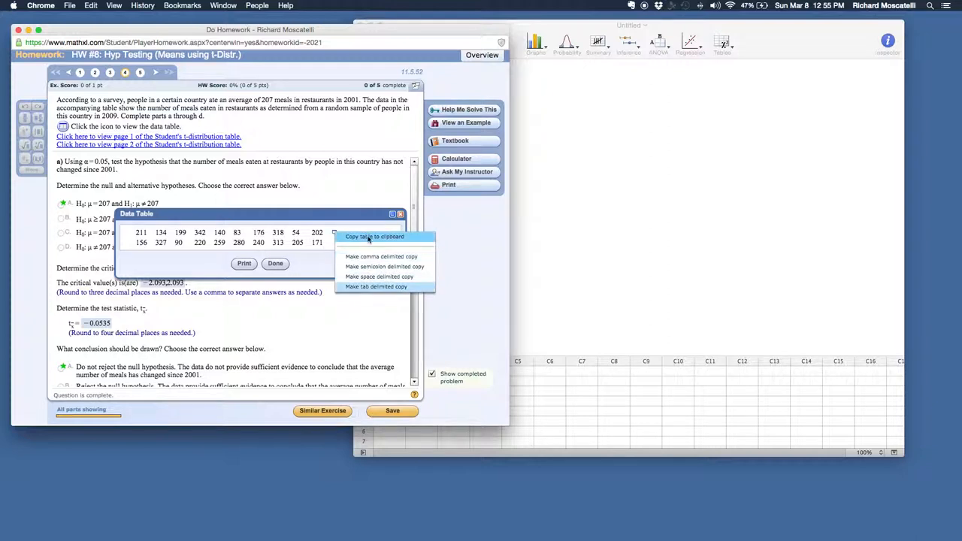
left_click(376, 277)
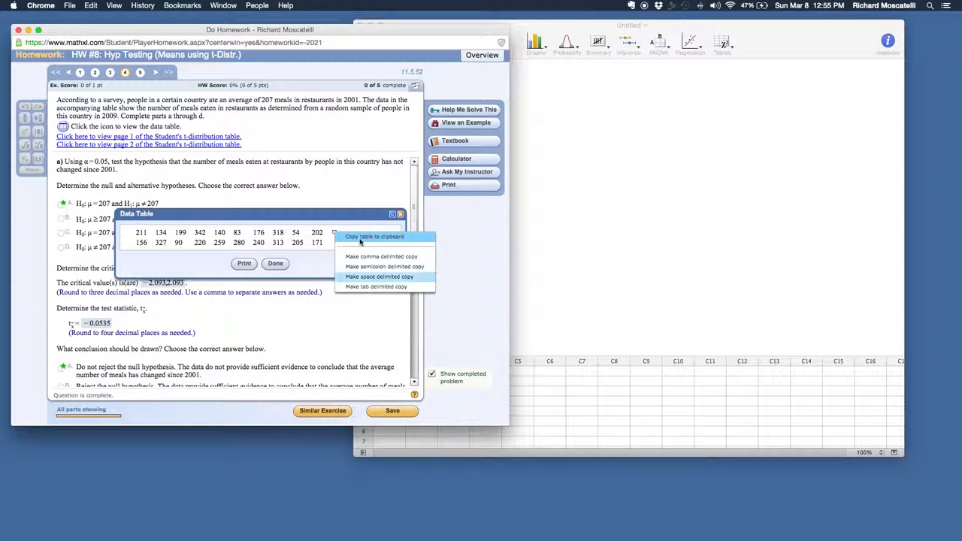
left_click(360, 239)
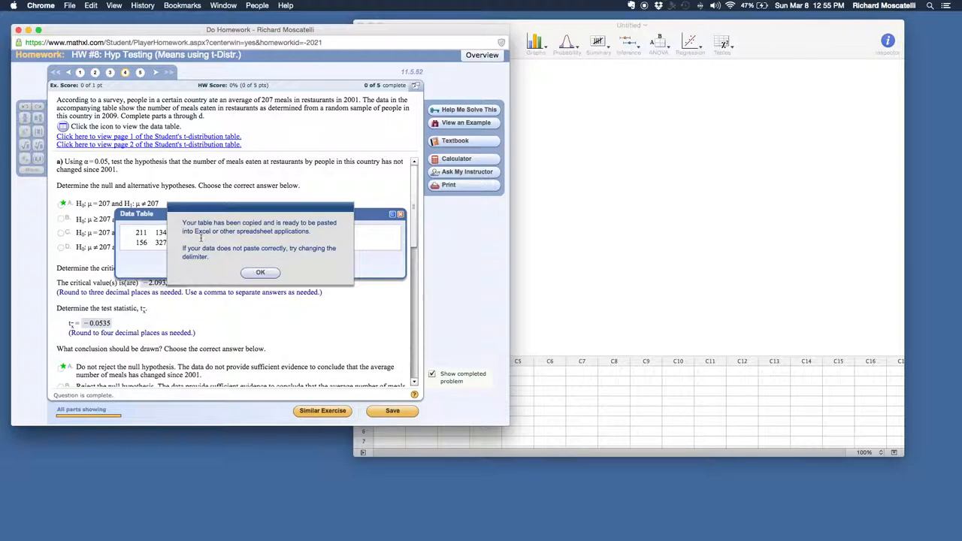
Switch to Minitab Express, name column C1 Meals and paste the copied data into it from row 1
left_click(576, 374)
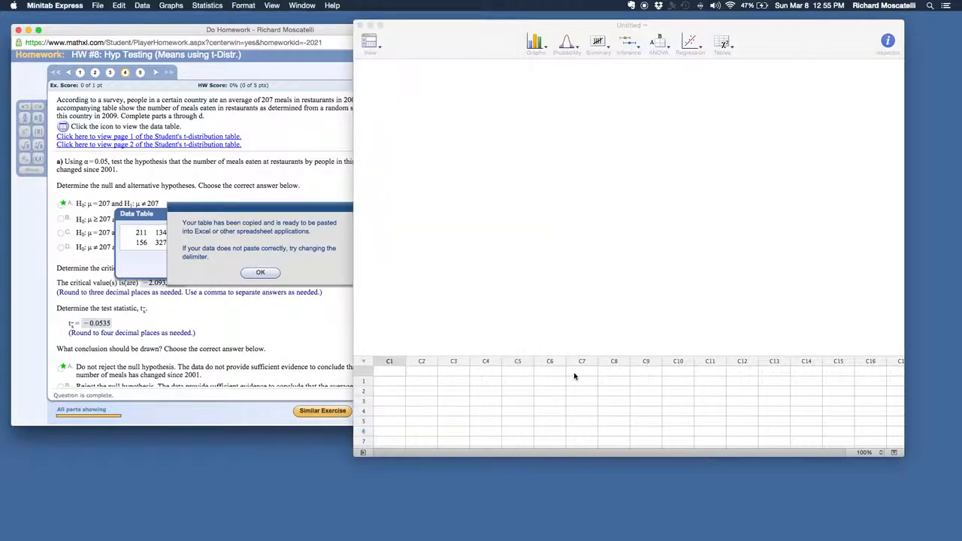
left_click(388, 372)
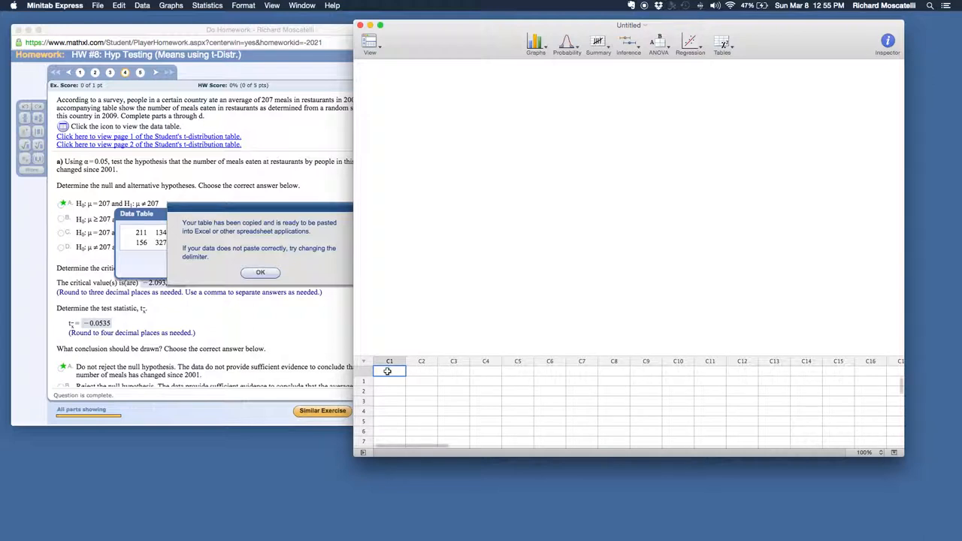
type("Meals")
left_click(387, 382)
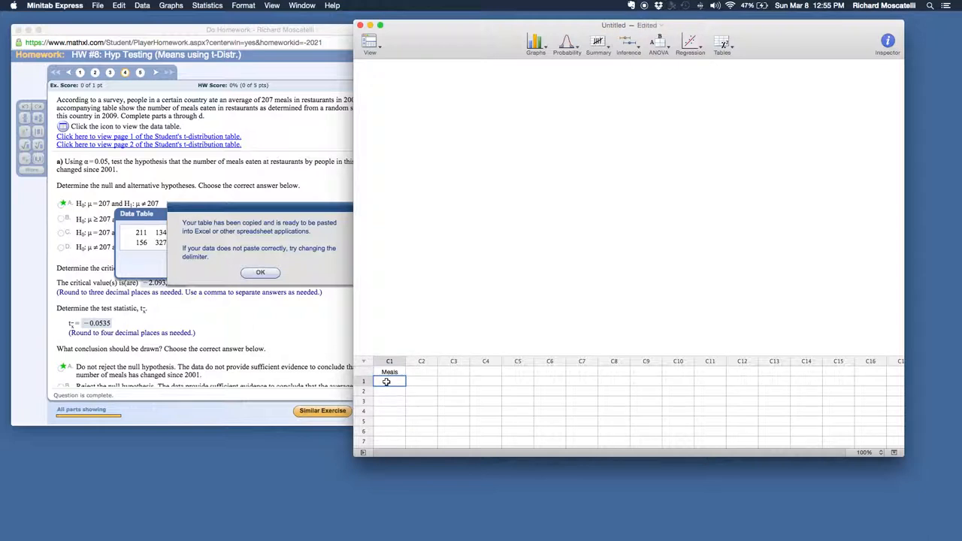
key("super+v")
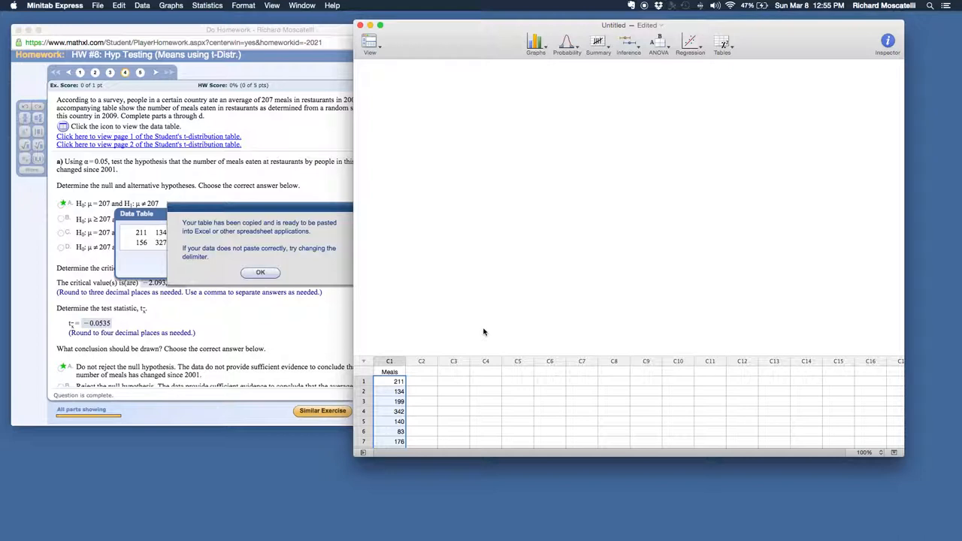
scroll(448, 397, "down", 2)
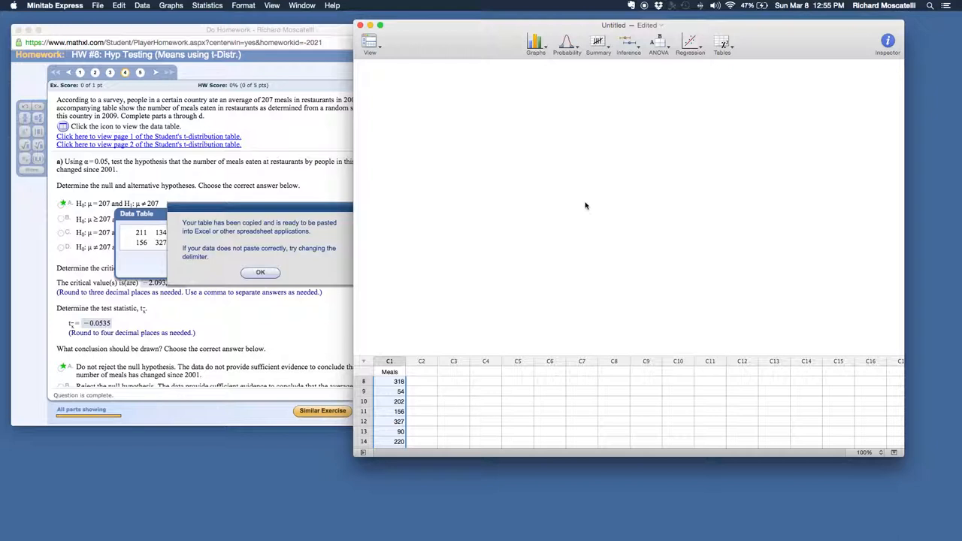
Set up a 1-Sample t test on the Meals column data with a hypothesized mean of 207
left_click(630, 45)
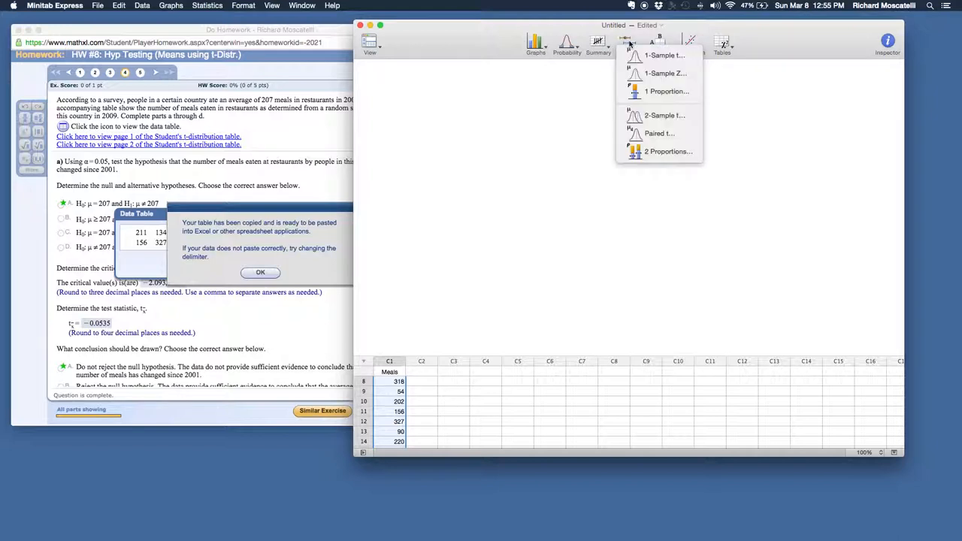
left_click(651, 58)
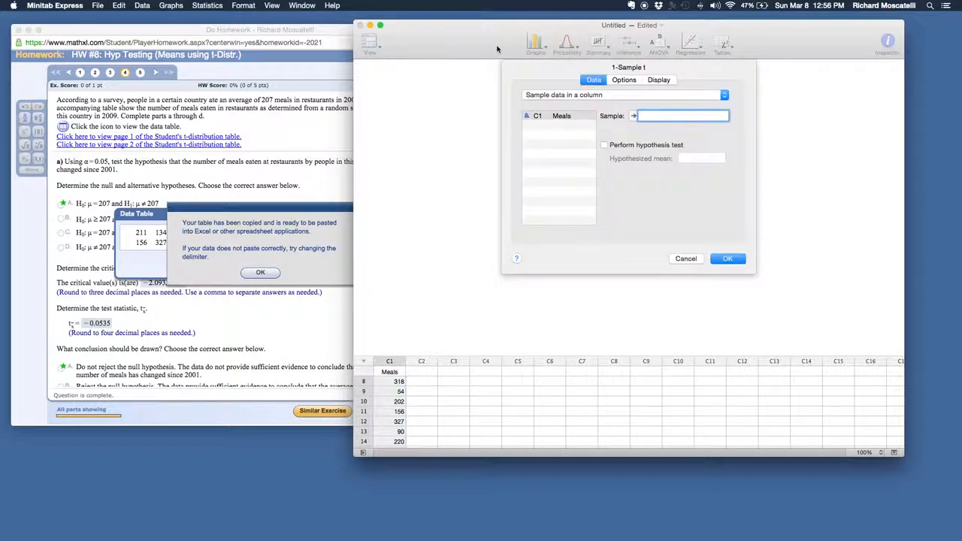
left_click(638, 95)
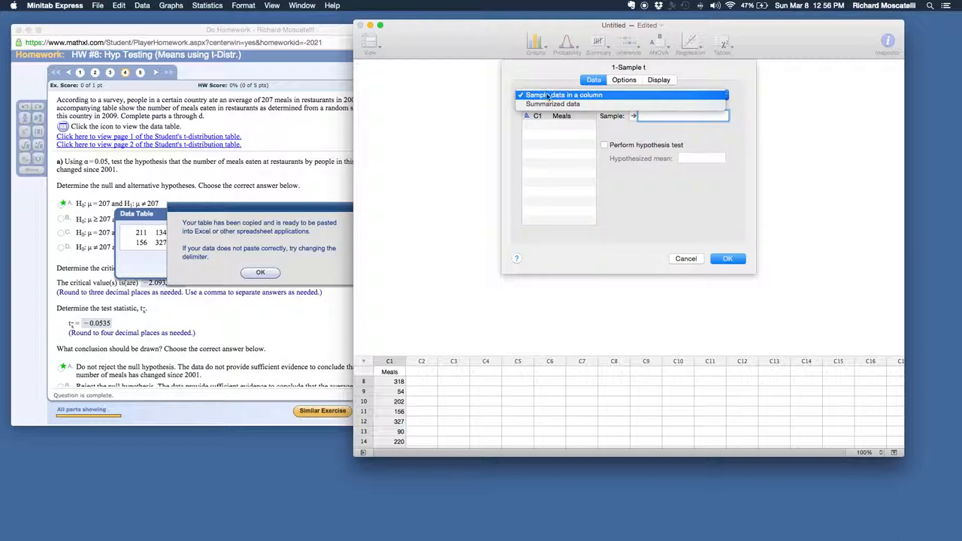
left_click(591, 95)
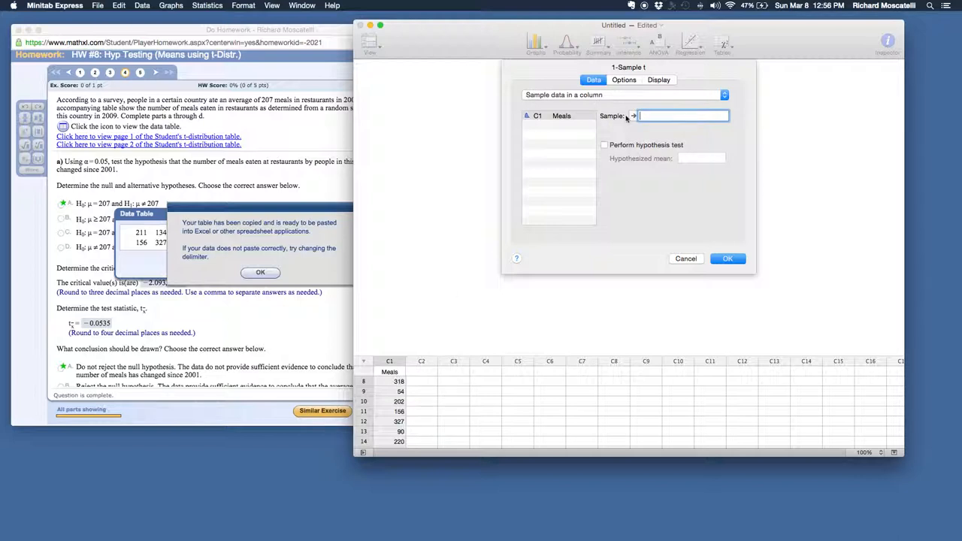
double_click(561, 118)
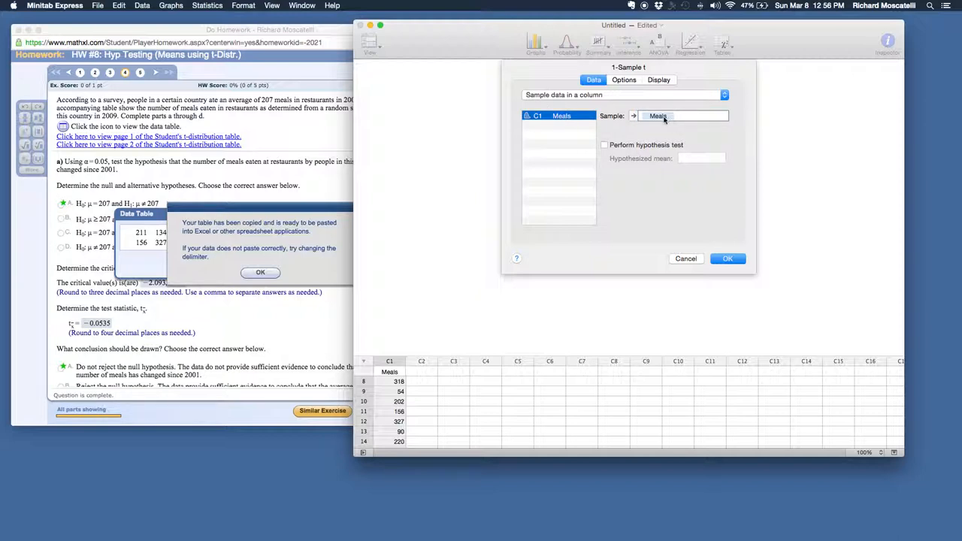
left_click(605, 145)
left_click(702, 158)
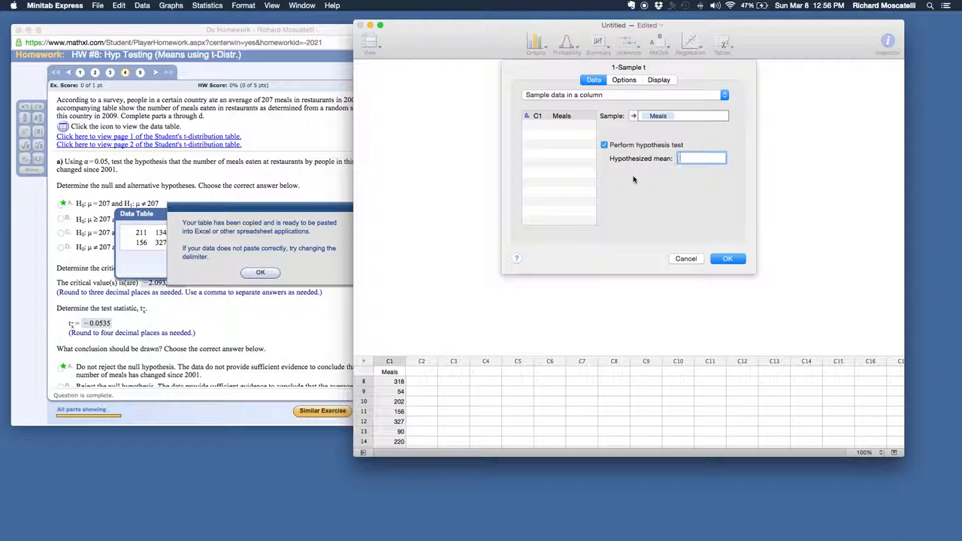
type("207")
Check the test's alternative hypothesis and confidence level against the homework question, and run the 1-Sample t test
left_click_drag(401, 37, 488, 53)
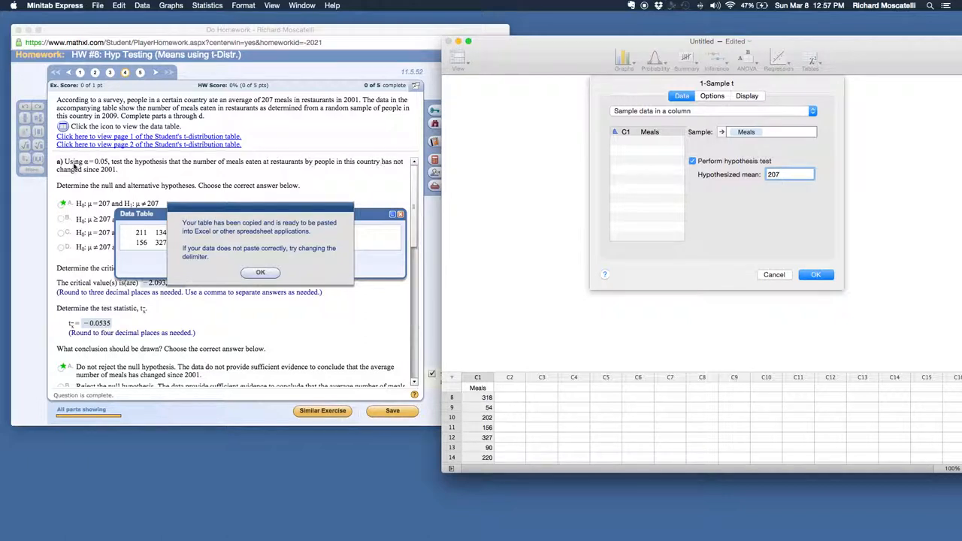
left_click_drag(538, 53, 421, 39)
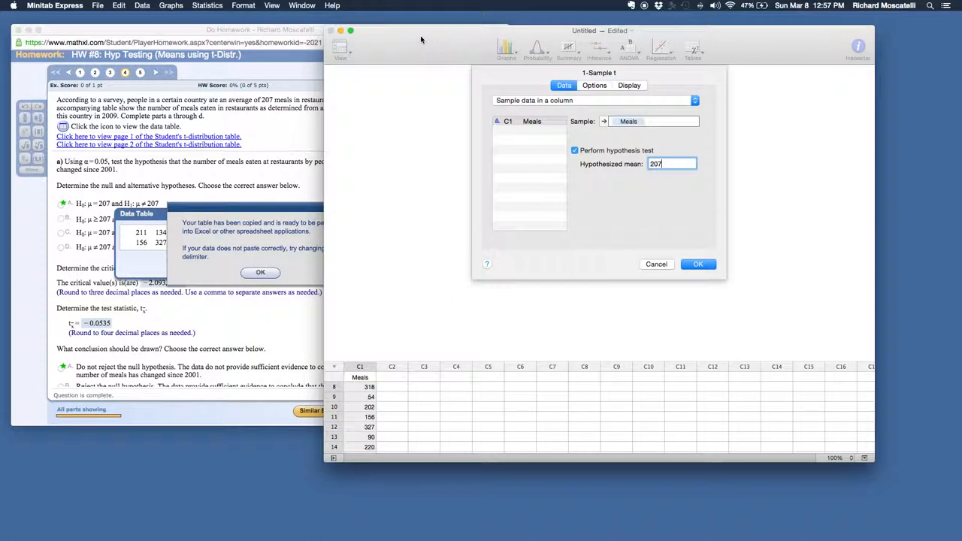
left_click(595, 86)
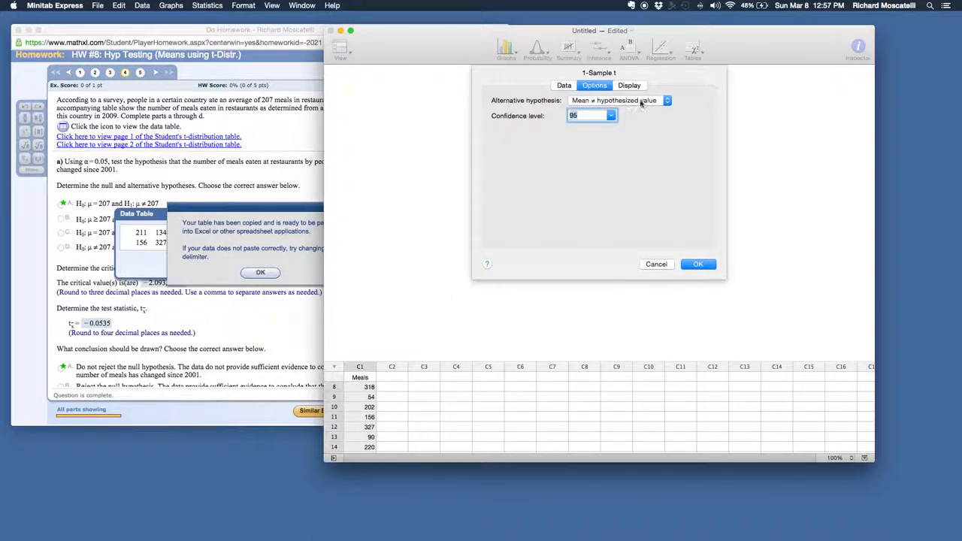
left_click(564, 85)
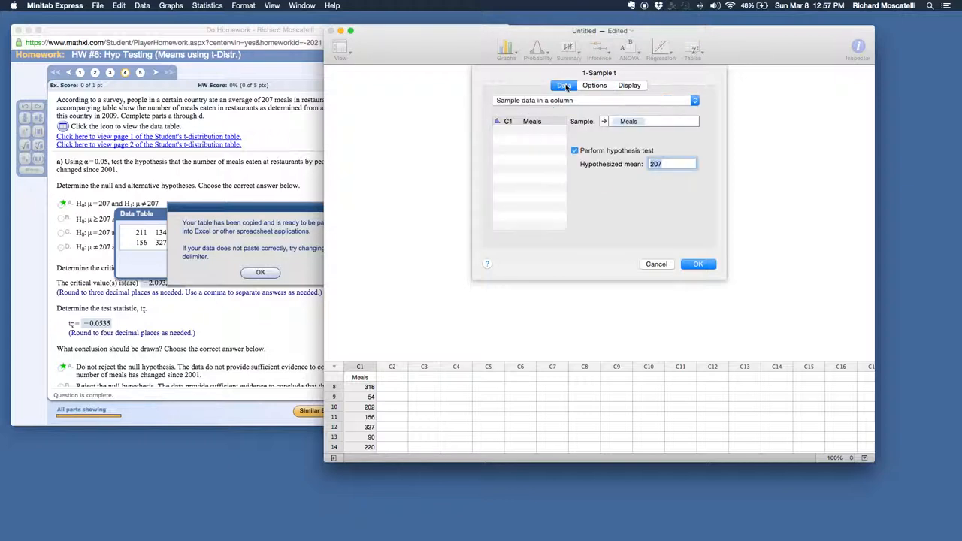
left_click(698, 265)
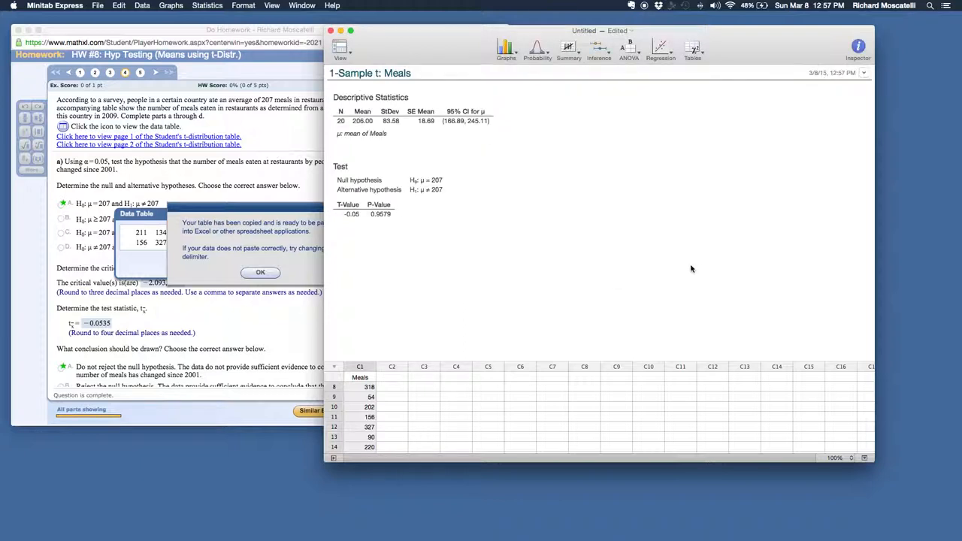
Close the copy message and data table in Chrome, and place the Minitab Express window beside the homework to compare the test output
left_click(271, 288)
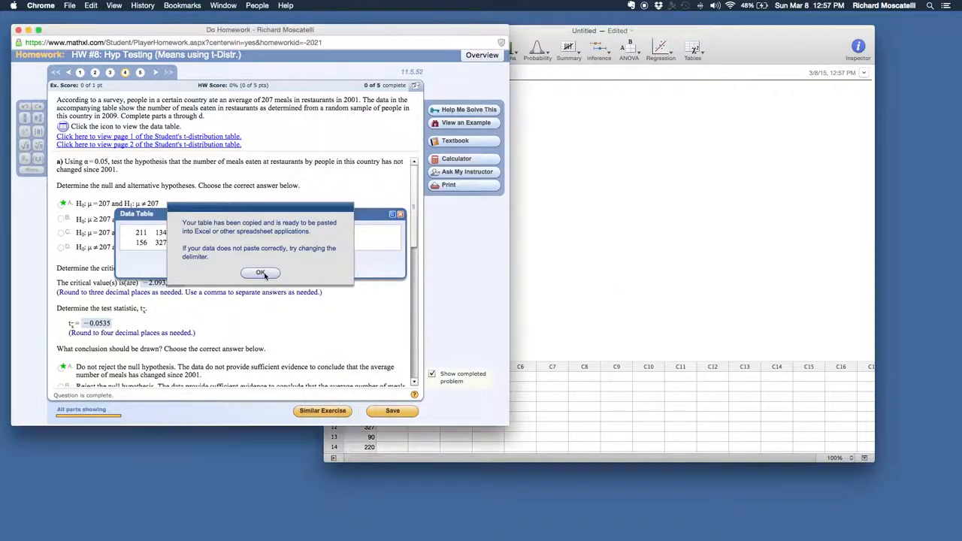
left_click(264, 274)
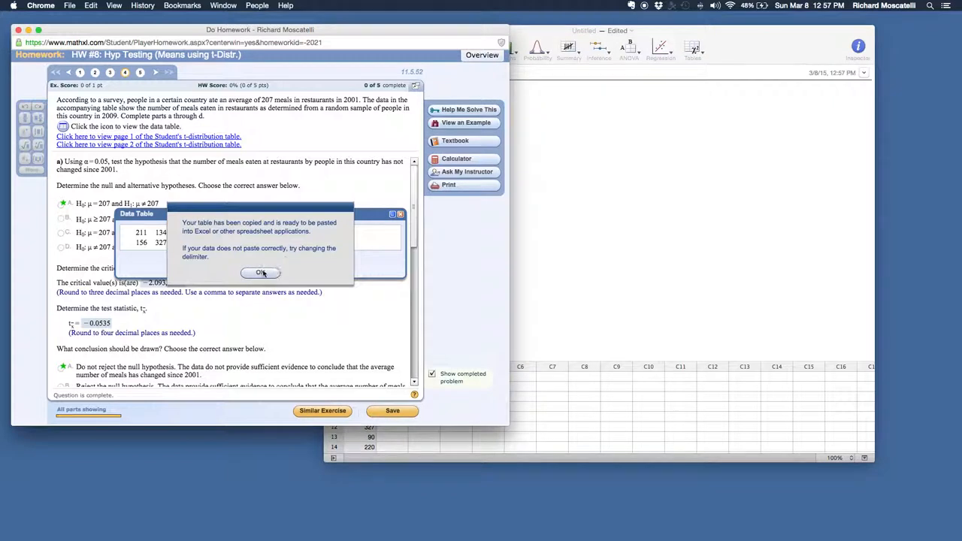
left_click(275, 264)
left_click(577, 230)
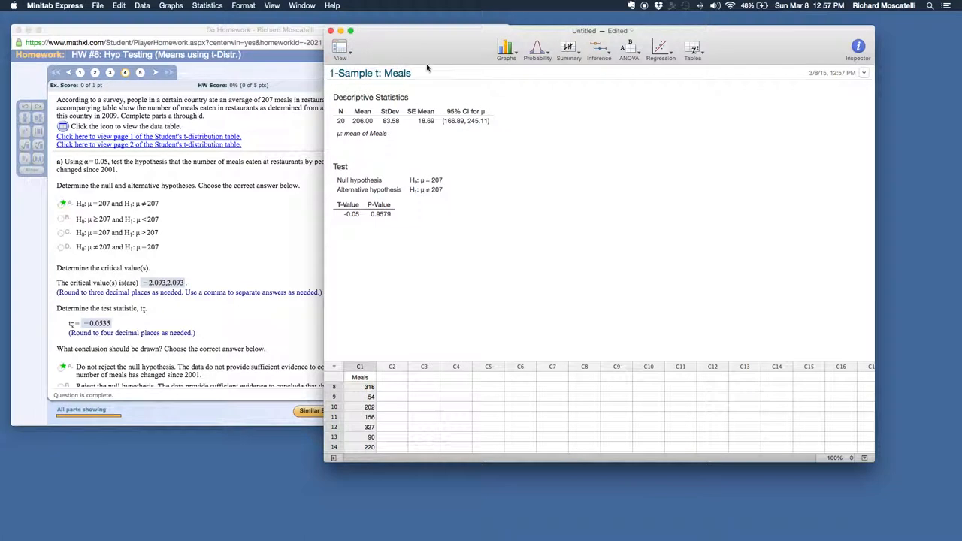
left_click_drag(409, 34, 580, 30)
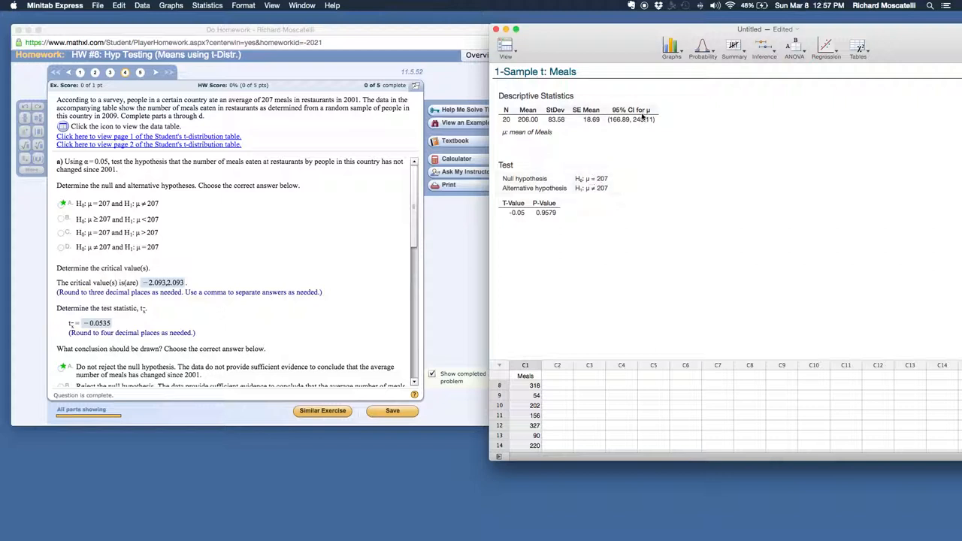
left_click(514, 216)
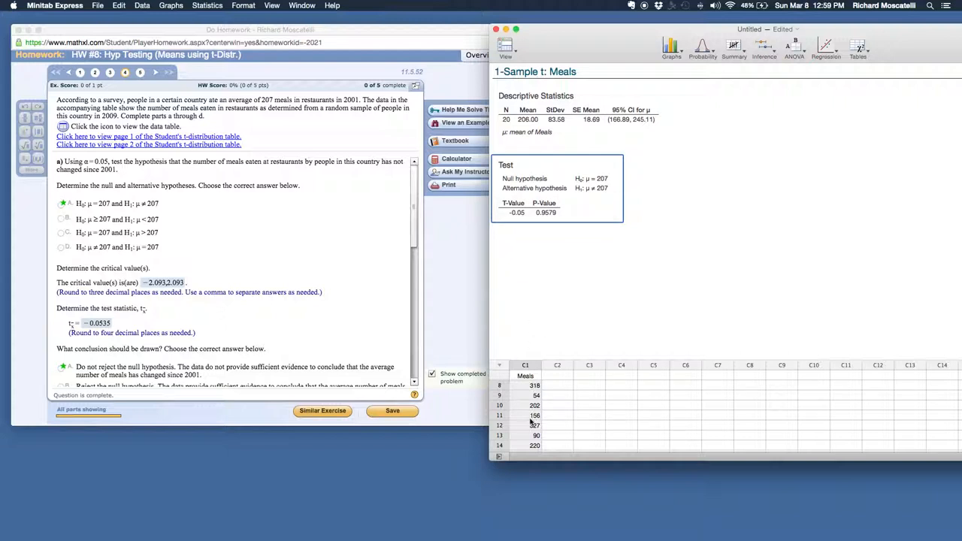
Generate descriptive statistics for the Meals variable
left_click(737, 47)
left_click(767, 60)
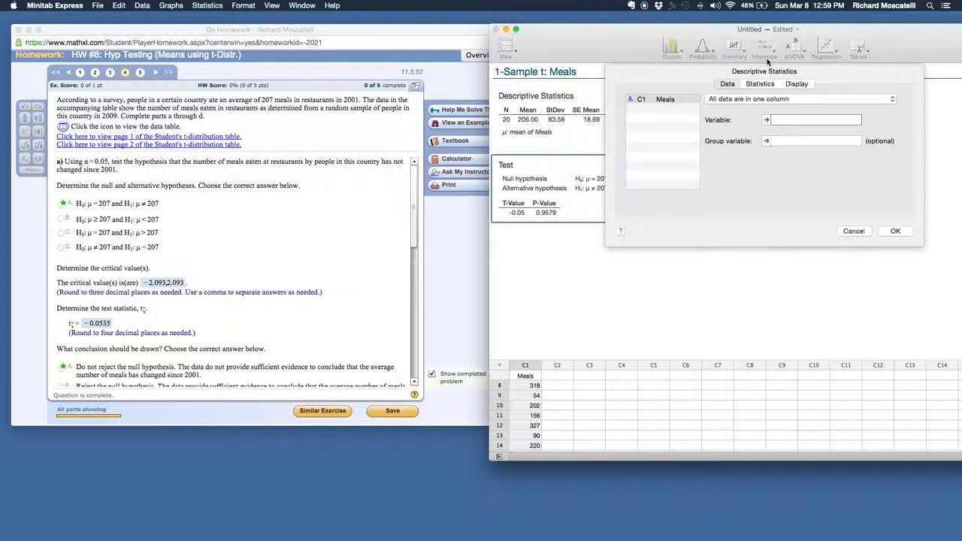
left_click(647, 100)
double_click(647, 100)
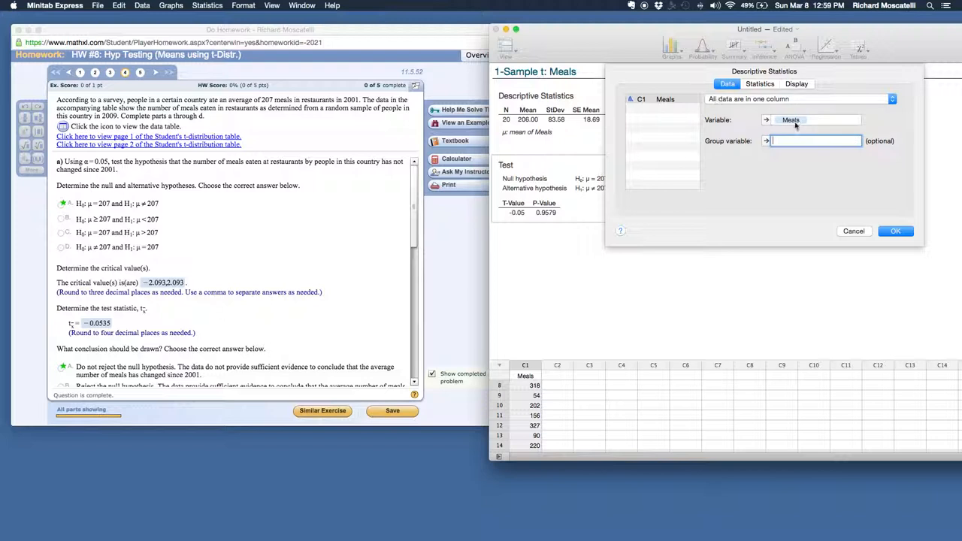
left_click(893, 231)
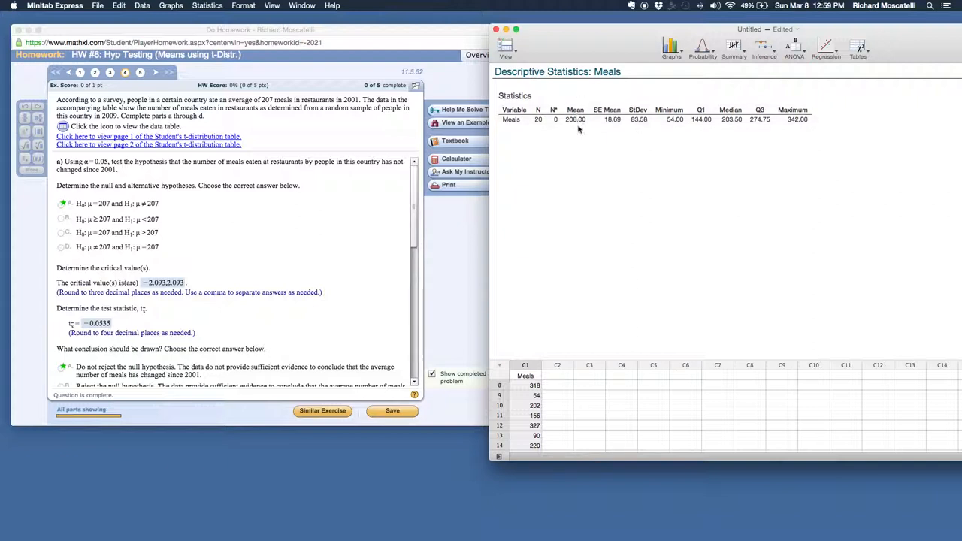
Start another 1-Sample t analysis and open its choice of sample data type
left_click(769, 50)
left_click(787, 62)
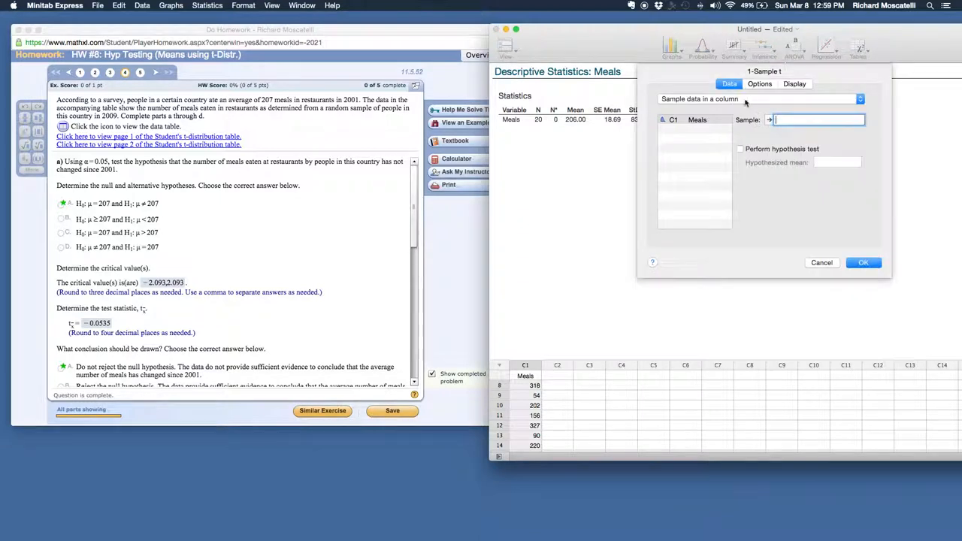
left_click(745, 100)
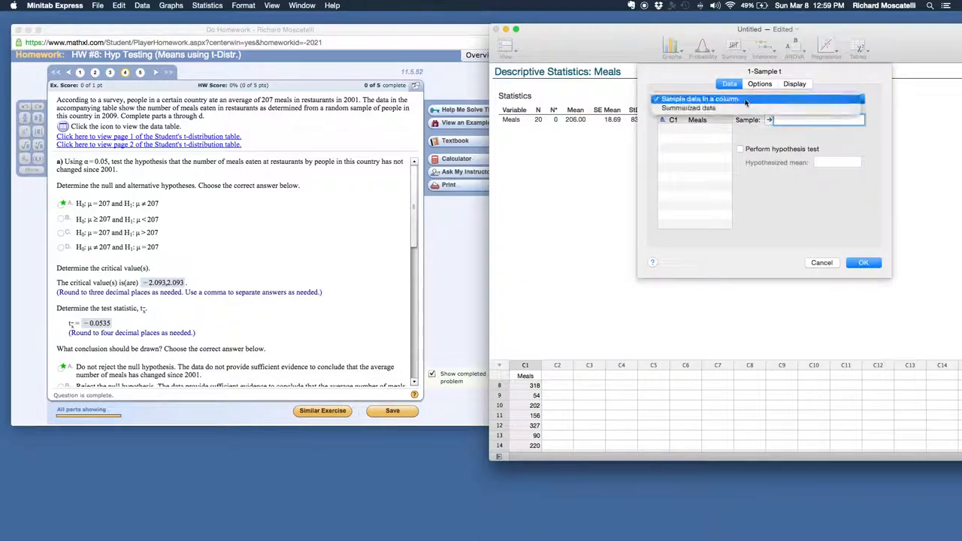